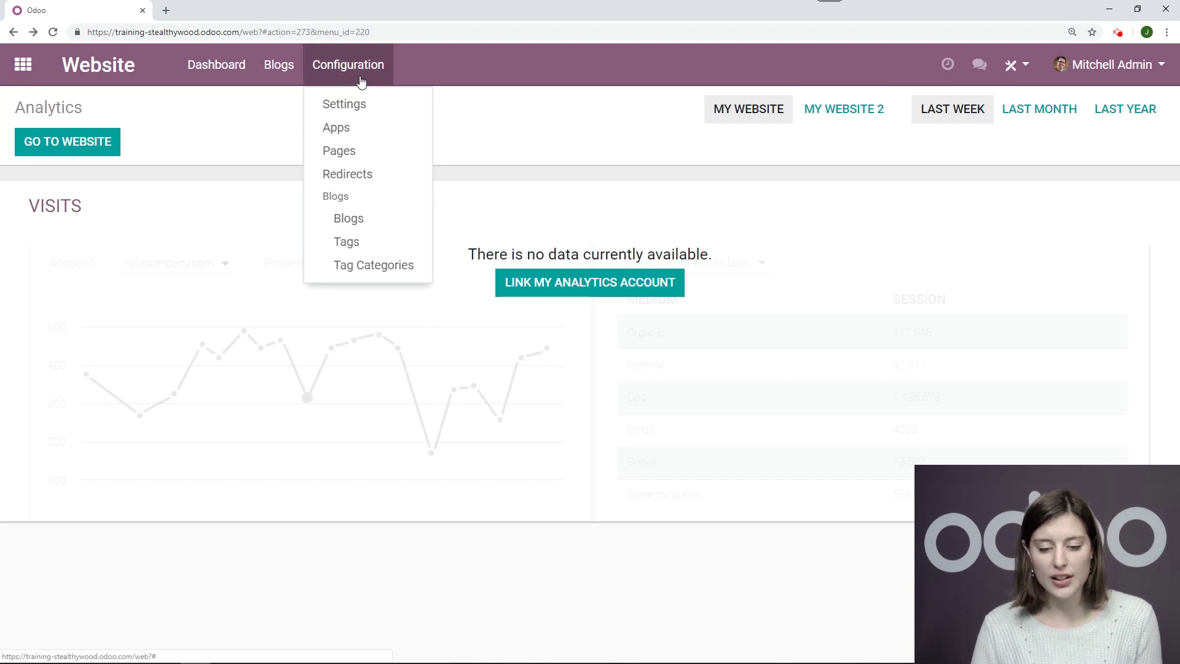
Replace the website name 'My Website' with 'Stealthy Wood' in Website Settings and save.
{"action": "left_click", "coordinate": [338, 102]}
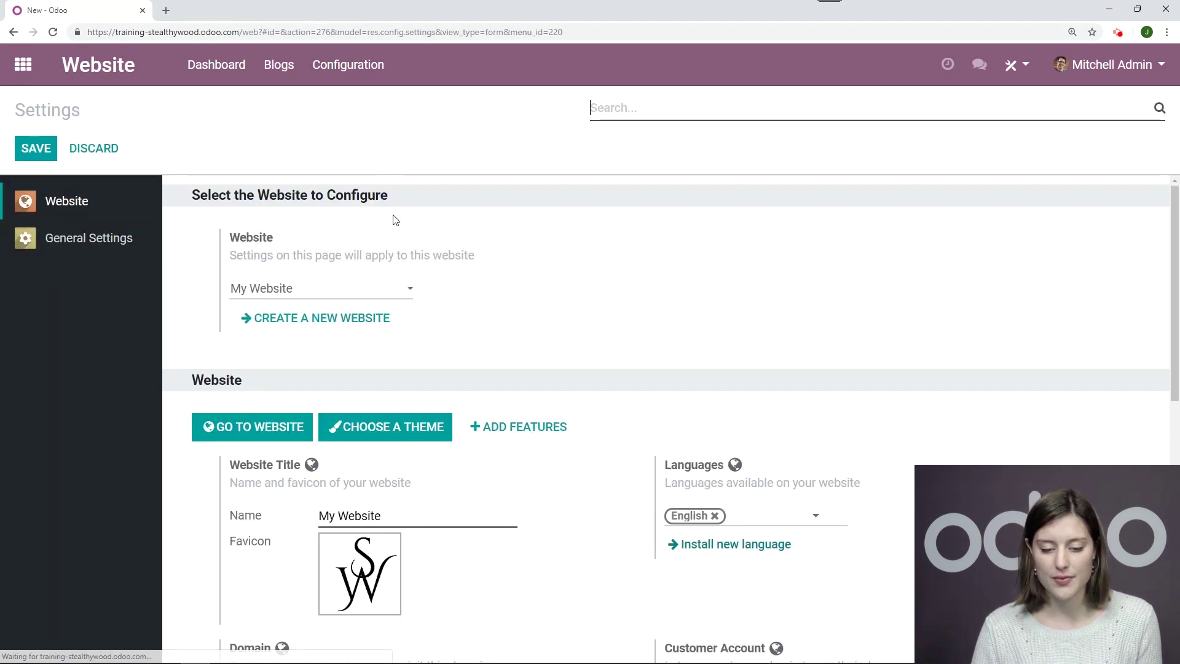
{"action": "scroll", "coordinate": [456, 246], "scroll_direction": "down", "scroll_amount": 3}
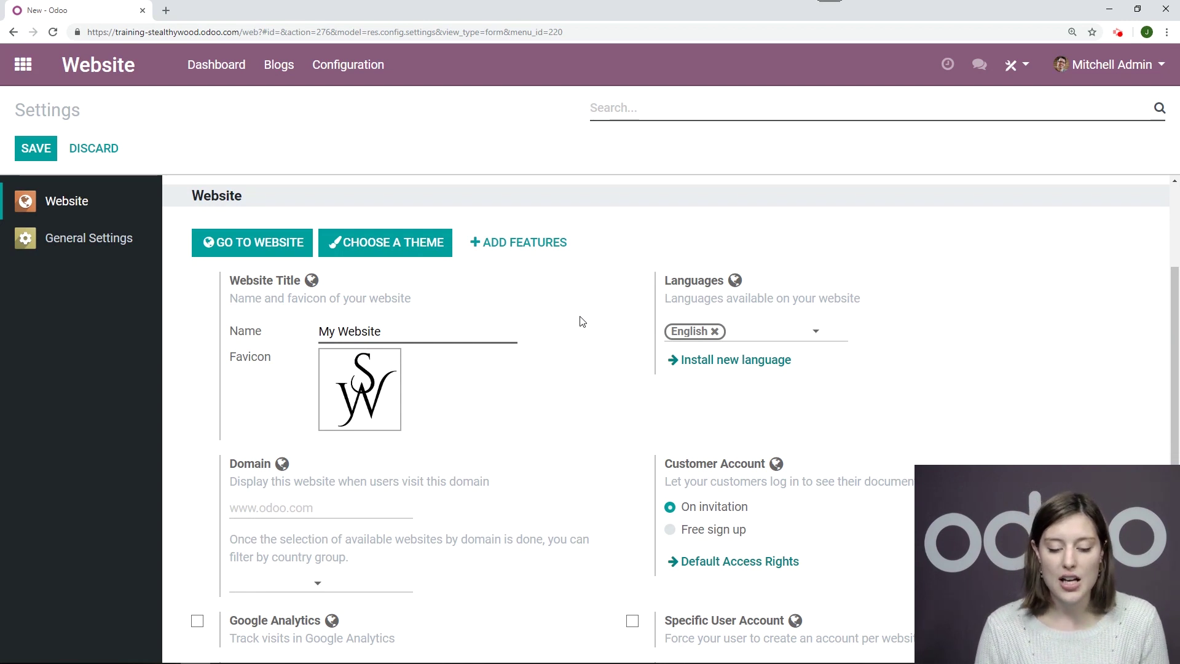
{"action": "left_click_drag", "start_coordinate": [393, 339], "coordinate": [215, 348]}
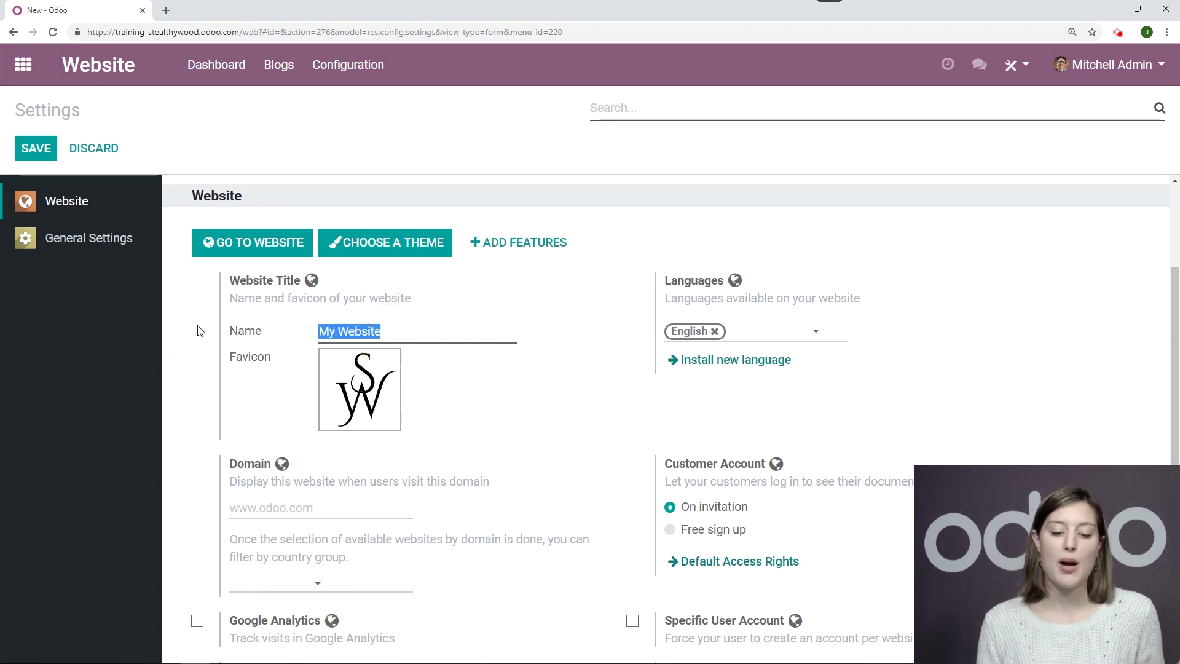
{"action": "type", "text": "Stea"}
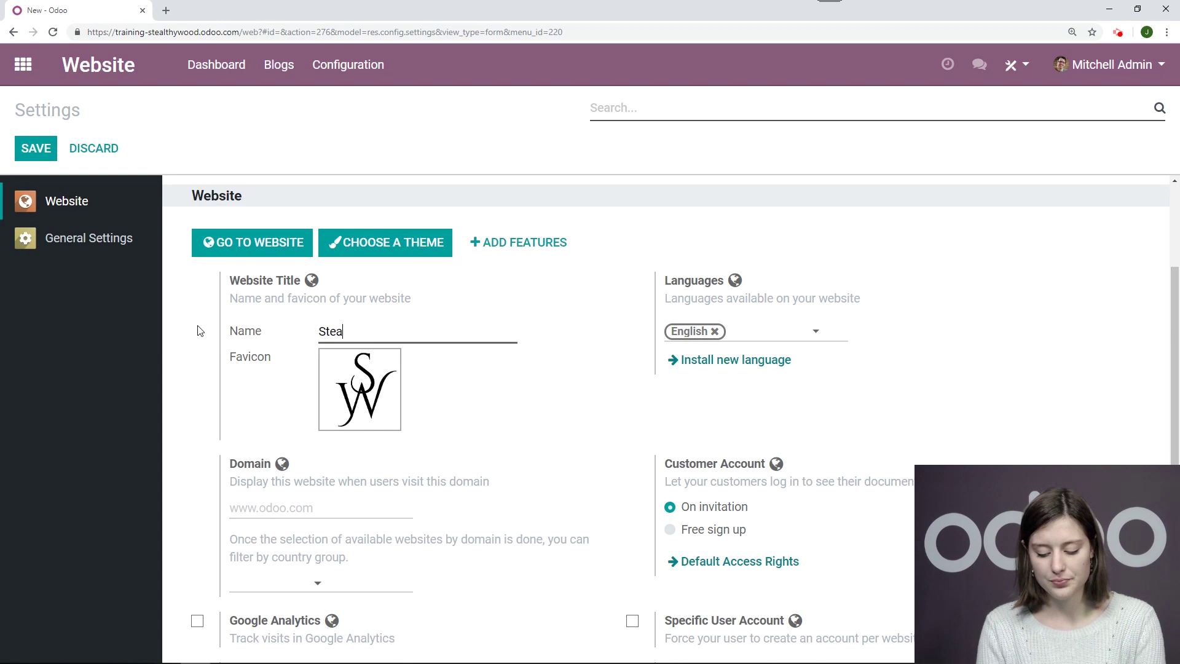
{"action": "type", "text": "lthy Wood"}
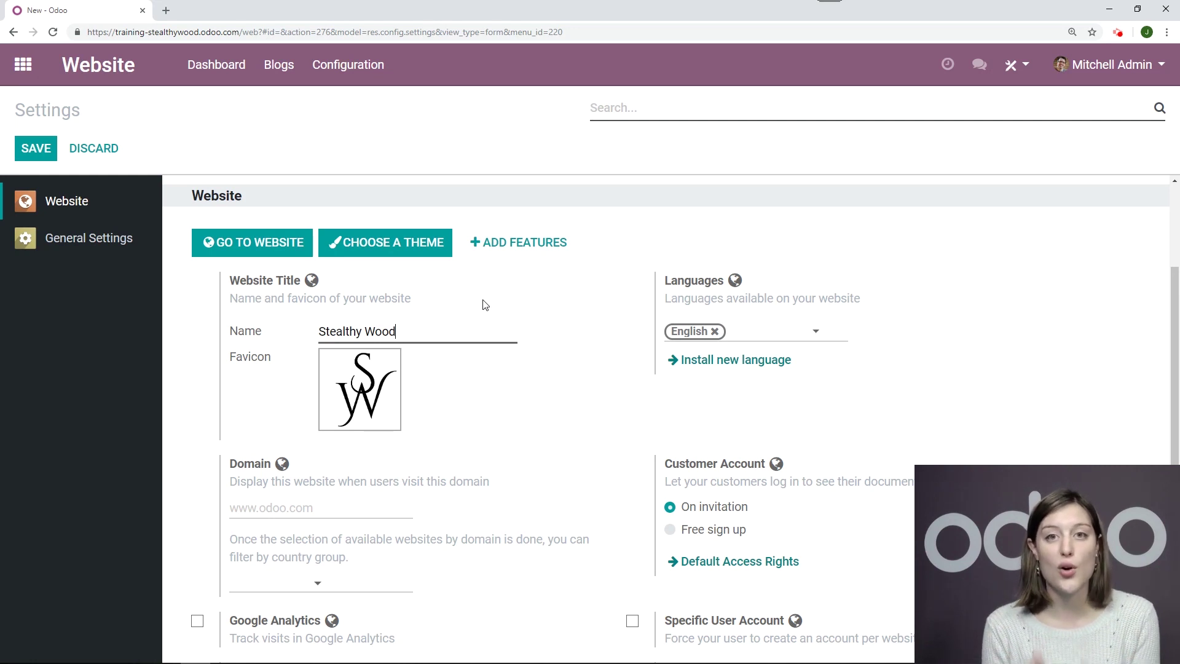
{"action": "left_click", "coordinate": [36, 148]}
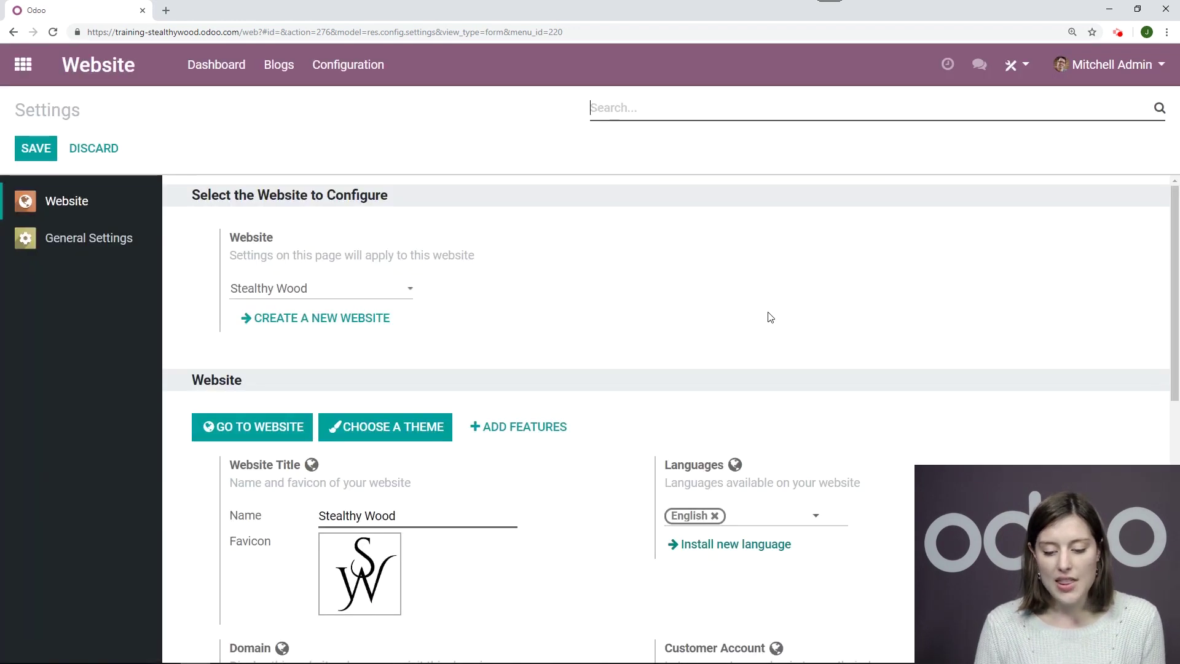
{"action": "scroll", "coordinate": [770, 311], "scroll_direction": "down", "scroll_amount": 1}
{"action": "scroll", "coordinate": [772, 312], "scroll_direction": "down", "scroll_amount": 3}
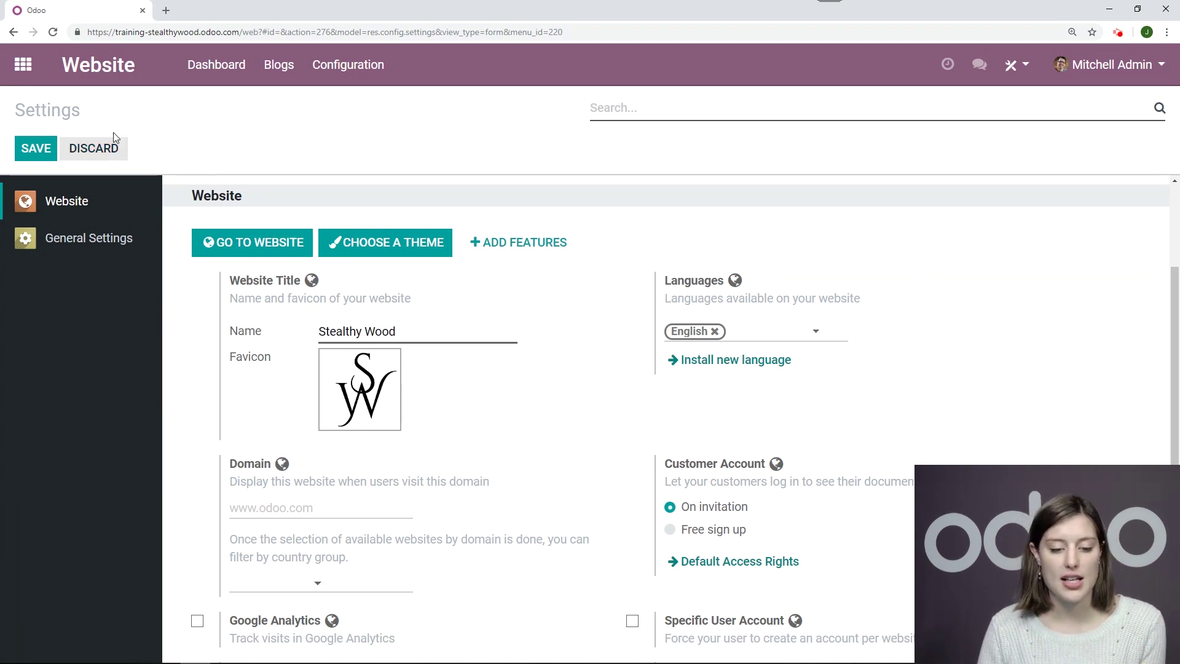
View the live Stealthy Wood homepage and check its footer language list, which shows only English.
{"action": "left_click", "coordinate": [108, 78]}
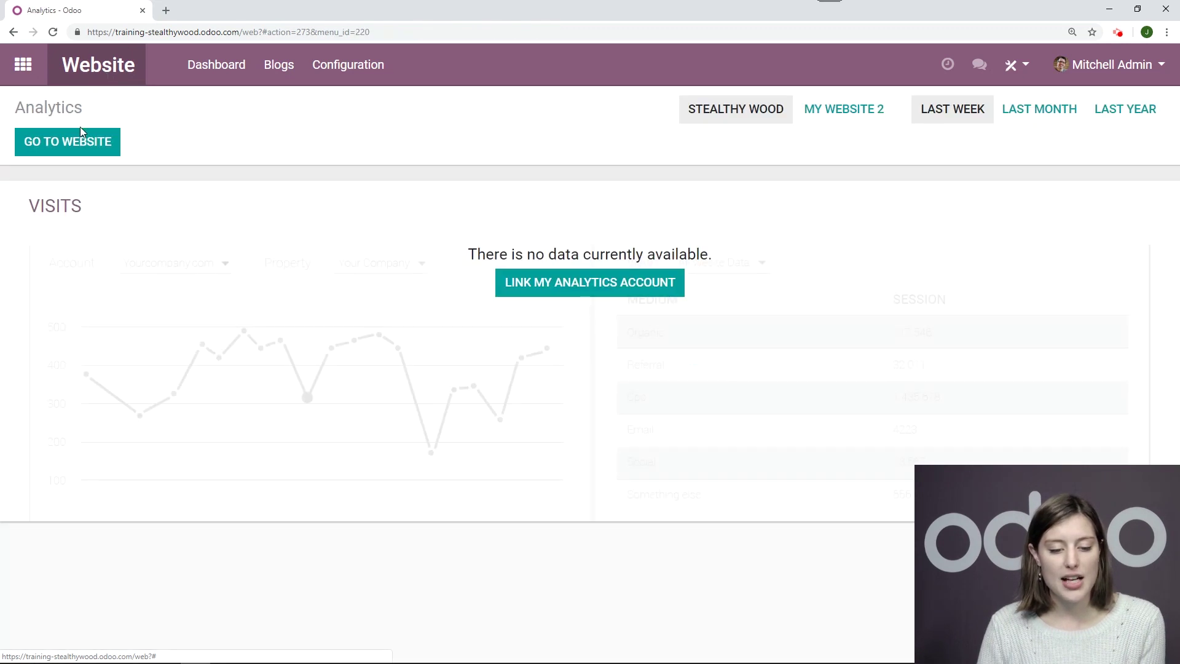
{"action": "left_click", "coordinate": [87, 141]}
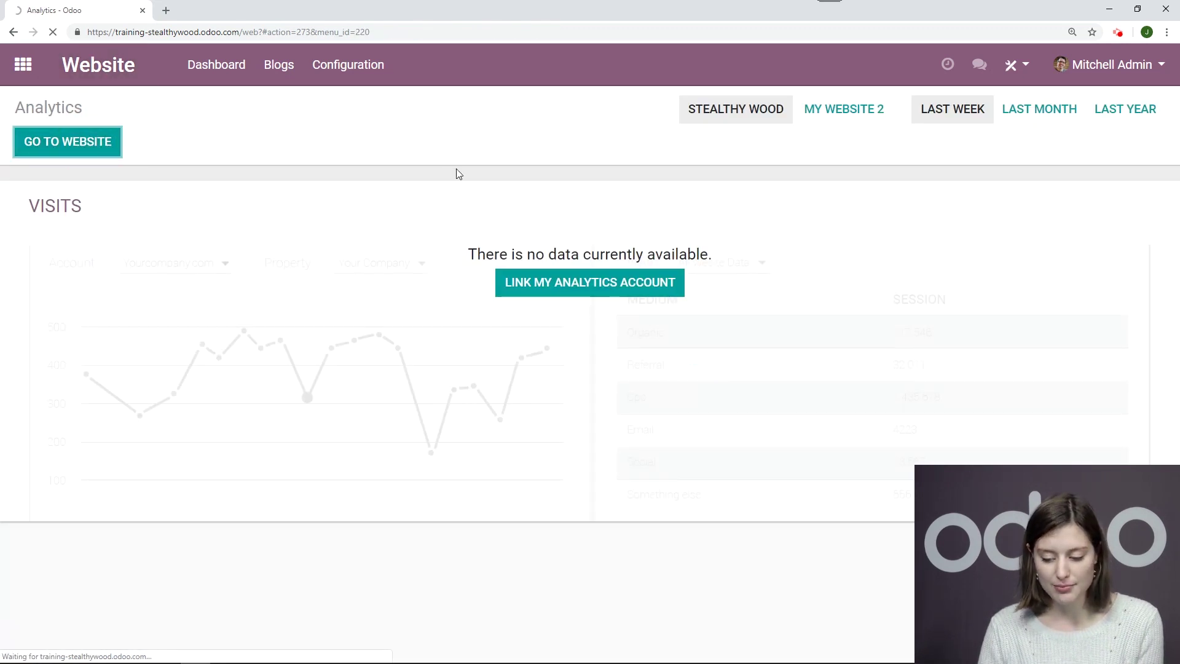
{"action": "scroll", "coordinate": [489, 185], "scroll_direction": "down", "scroll_amount": 12}
{"action": "scroll", "coordinate": [501, 257], "scroll_direction": "down", "scroll_amount": 10}
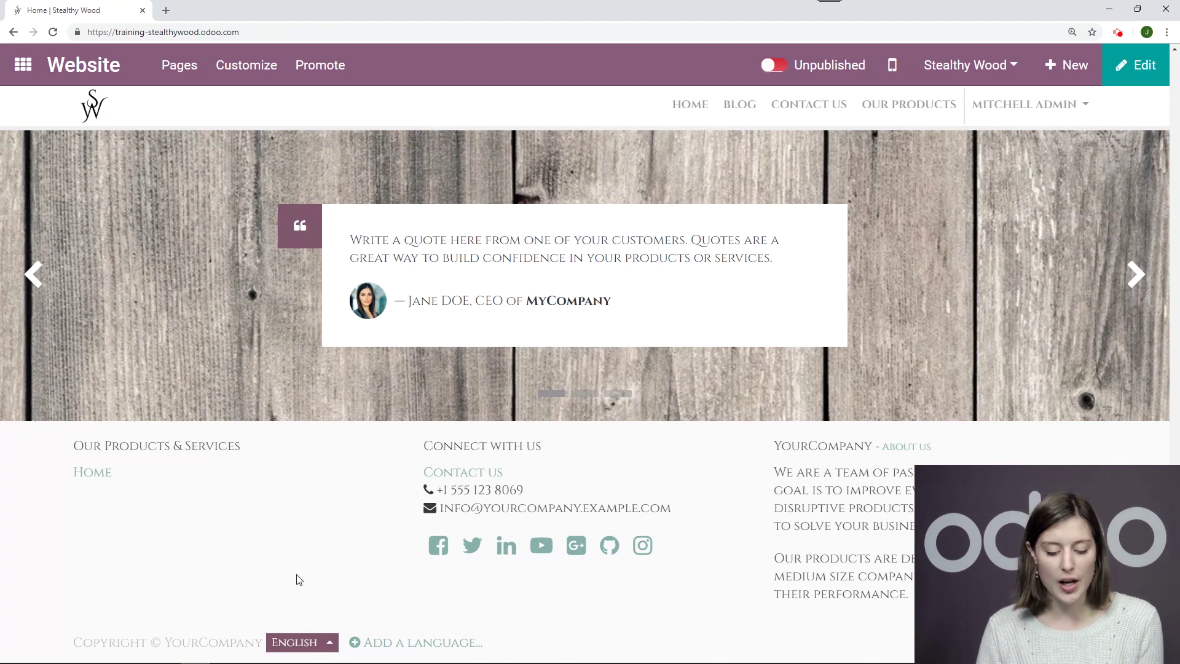
{"action": "left_click", "coordinate": [313, 643]}
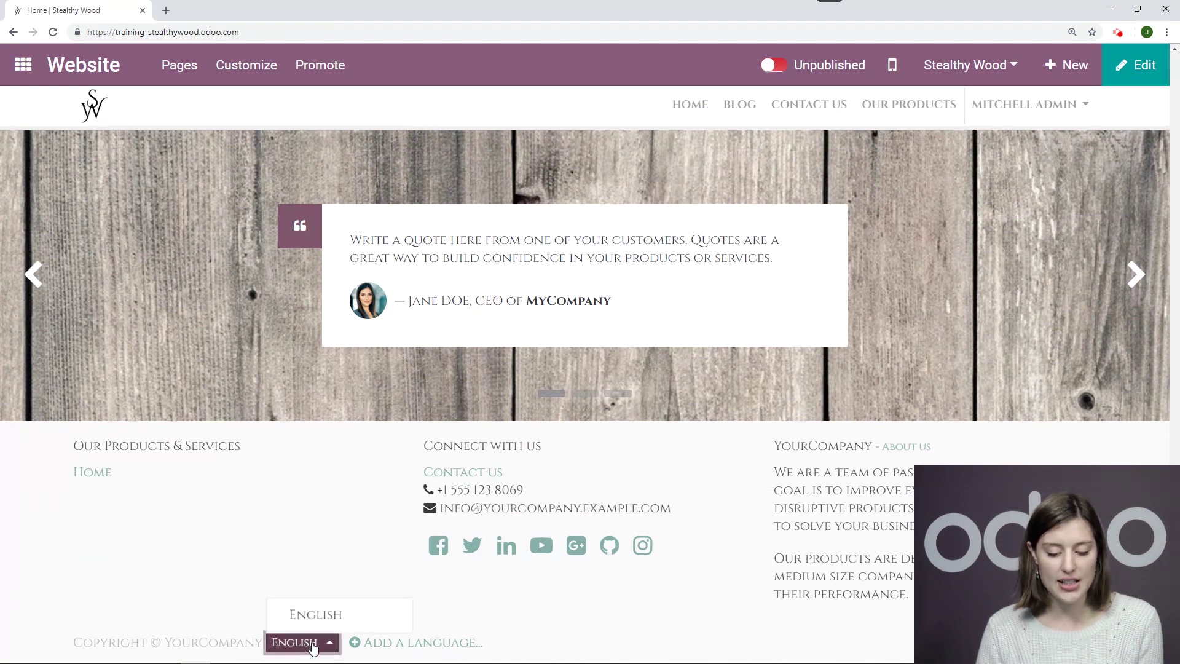
{"action": "left_click", "coordinate": [376, 549]}
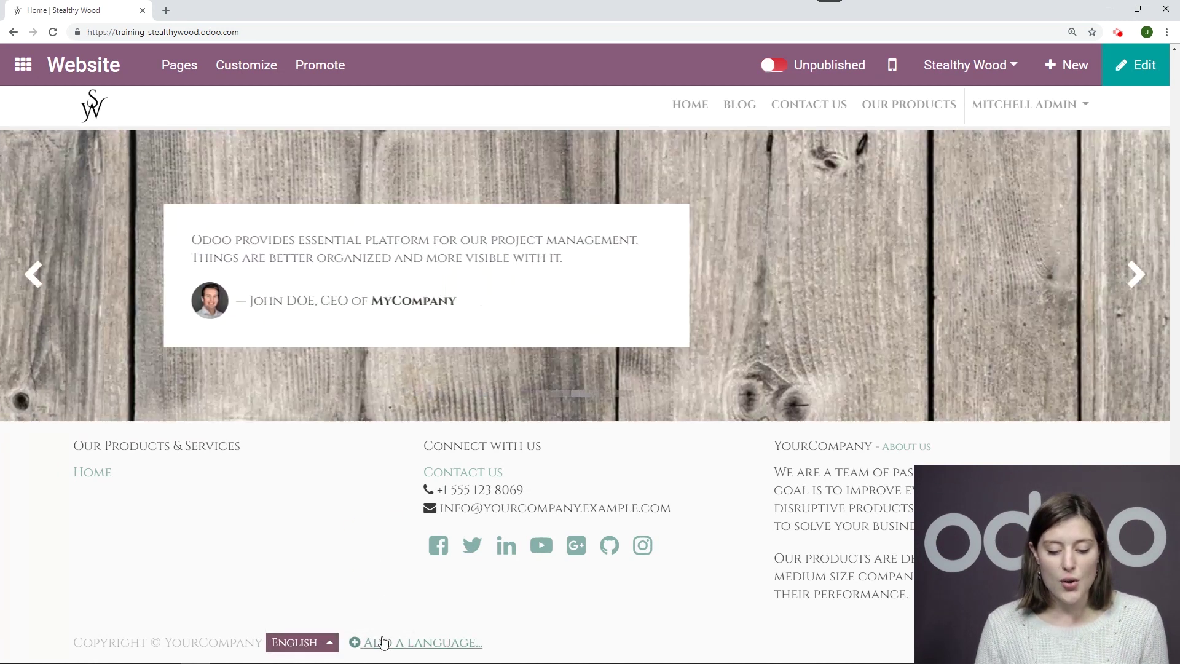
Add French (BE) / Français (BE) as a website language and load it.
{"action": "left_click", "coordinate": [383, 641]}
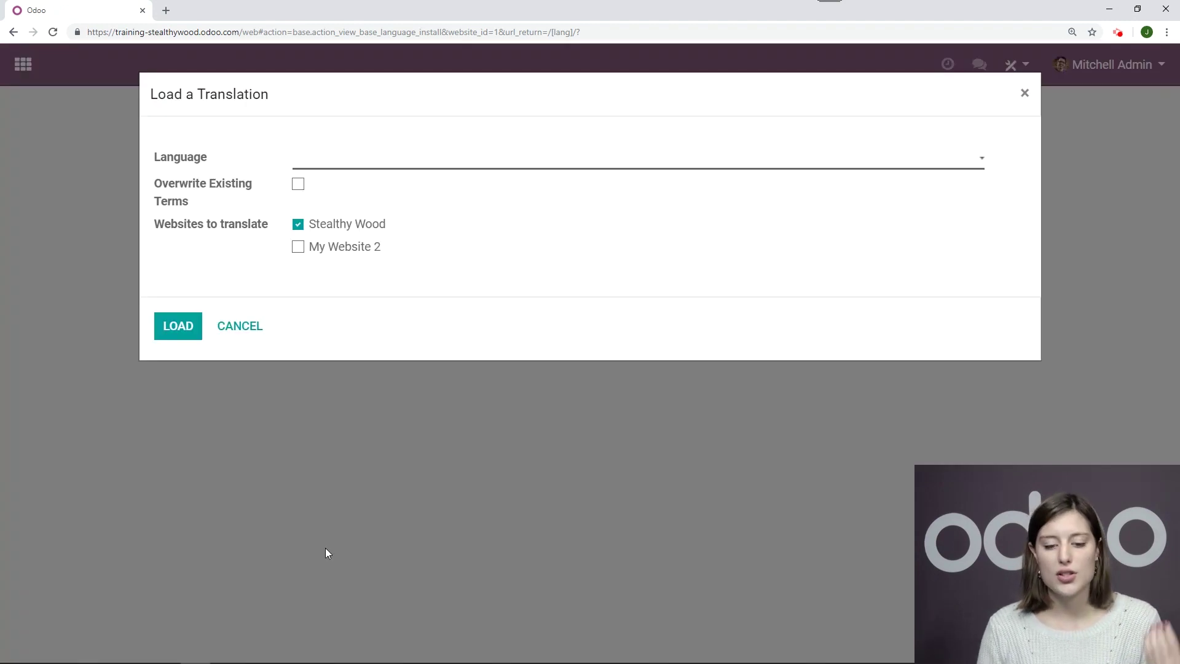
{"action": "left_click", "coordinate": [341, 166]}
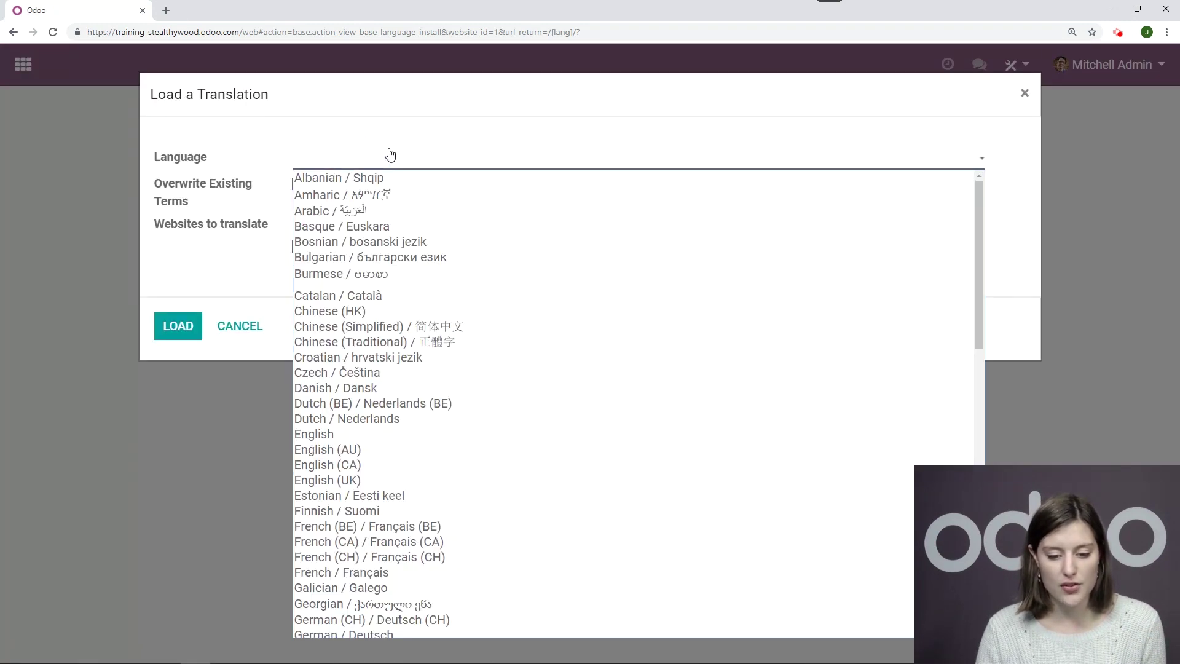
{"action": "left_click", "coordinate": [396, 527]}
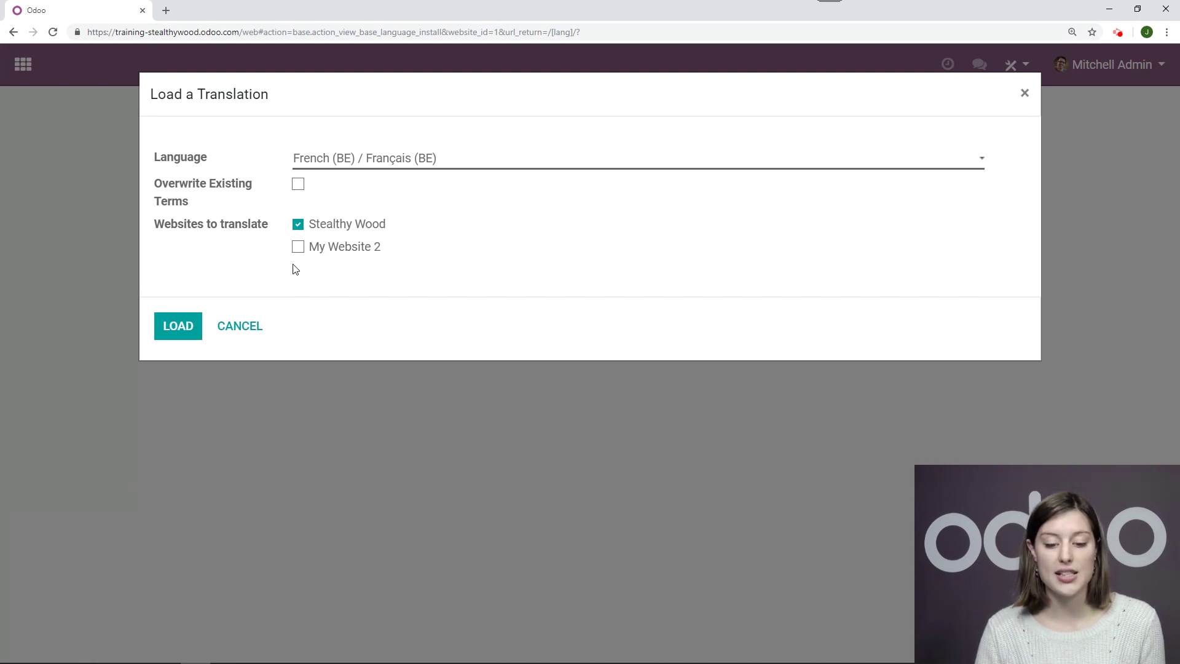
{"action": "left_click", "coordinate": [187, 327]}
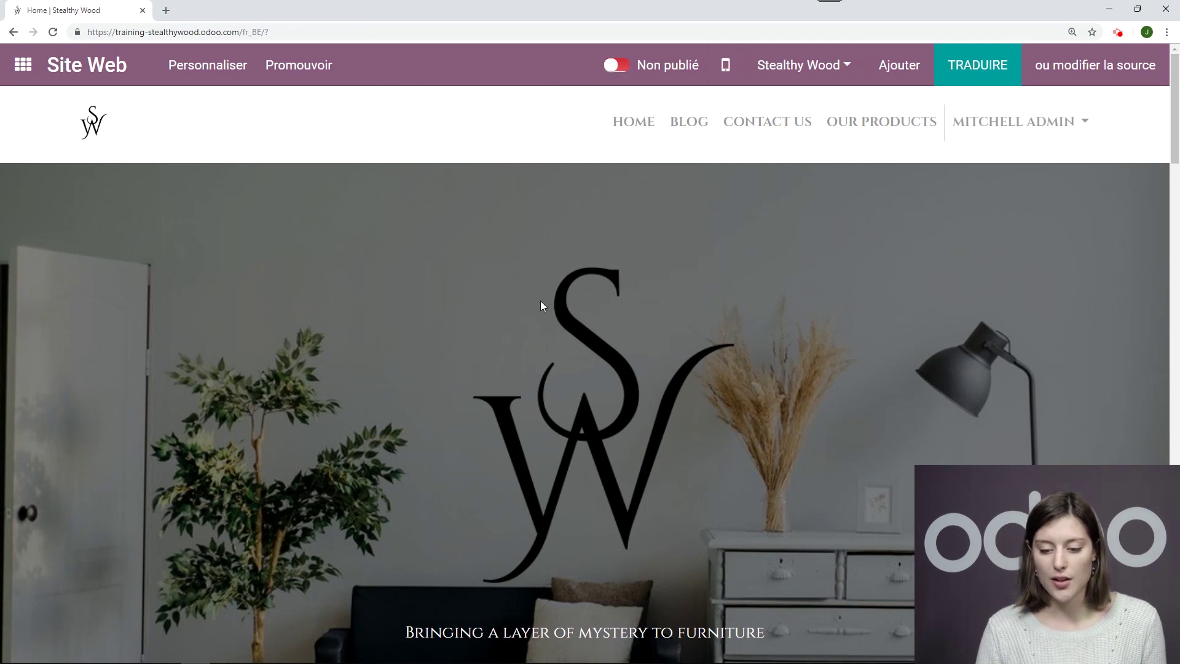
Switch the homepage from Français (BE) back to English using the footer language menu.
{"action": "scroll", "coordinate": [536, 298], "scroll_direction": "down", "scroll_amount": 15}
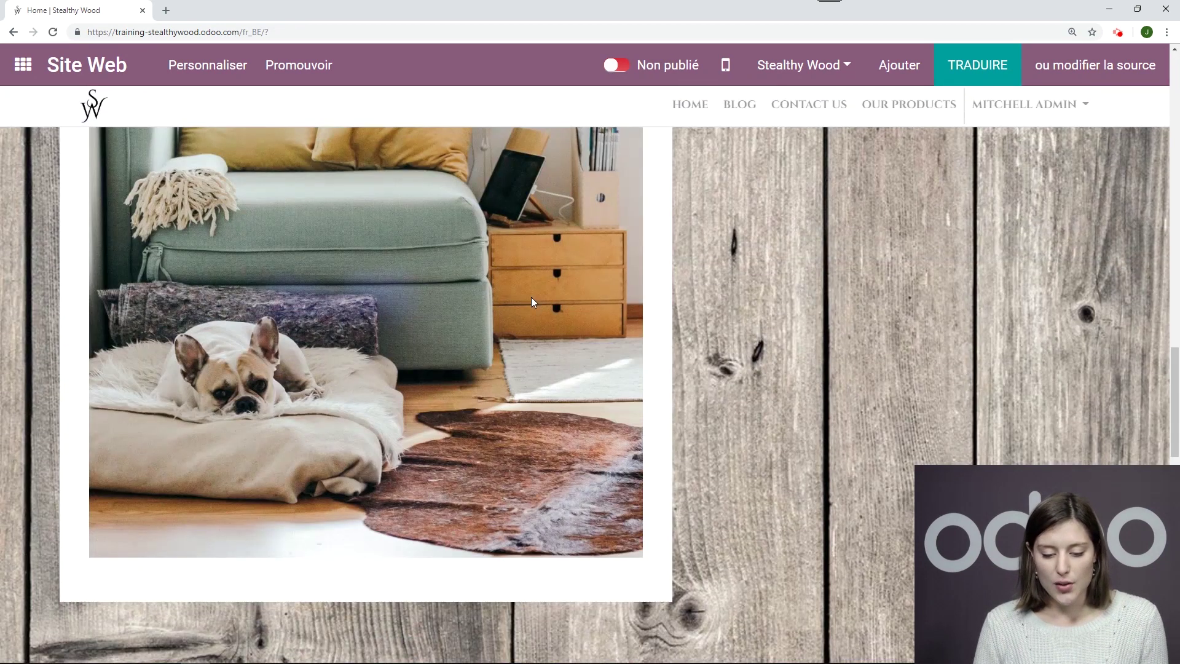
{"action": "scroll", "coordinate": [526, 305], "scroll_direction": "down", "scroll_amount": 3}
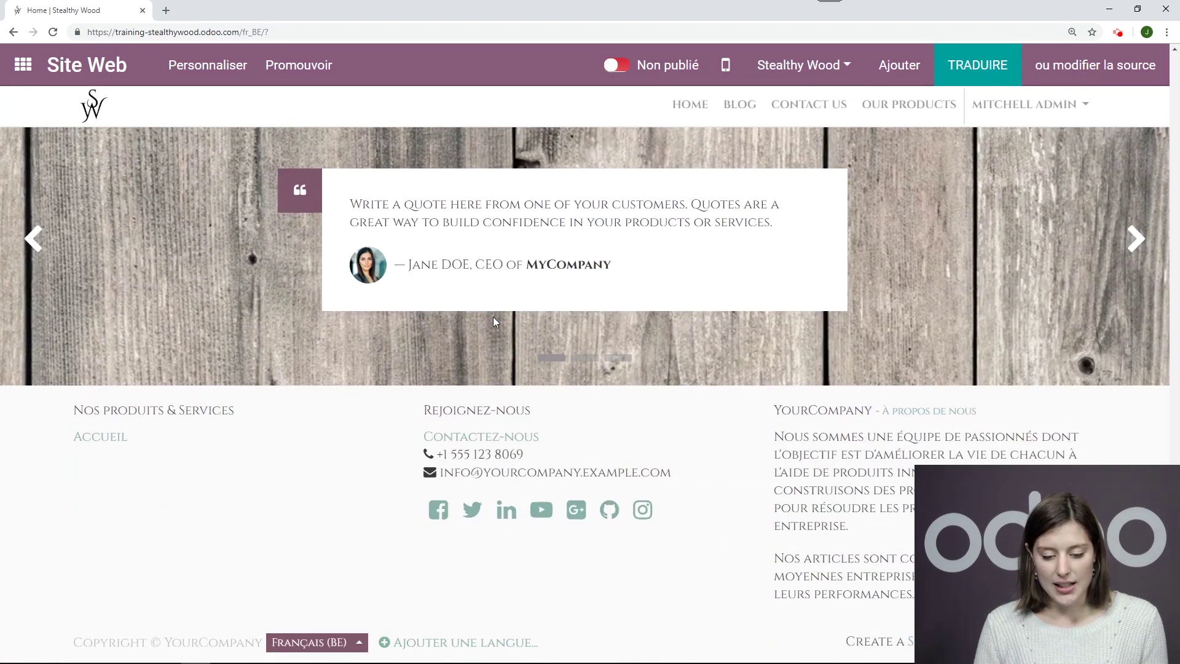
{"action": "left_click", "coordinate": [357, 643]}
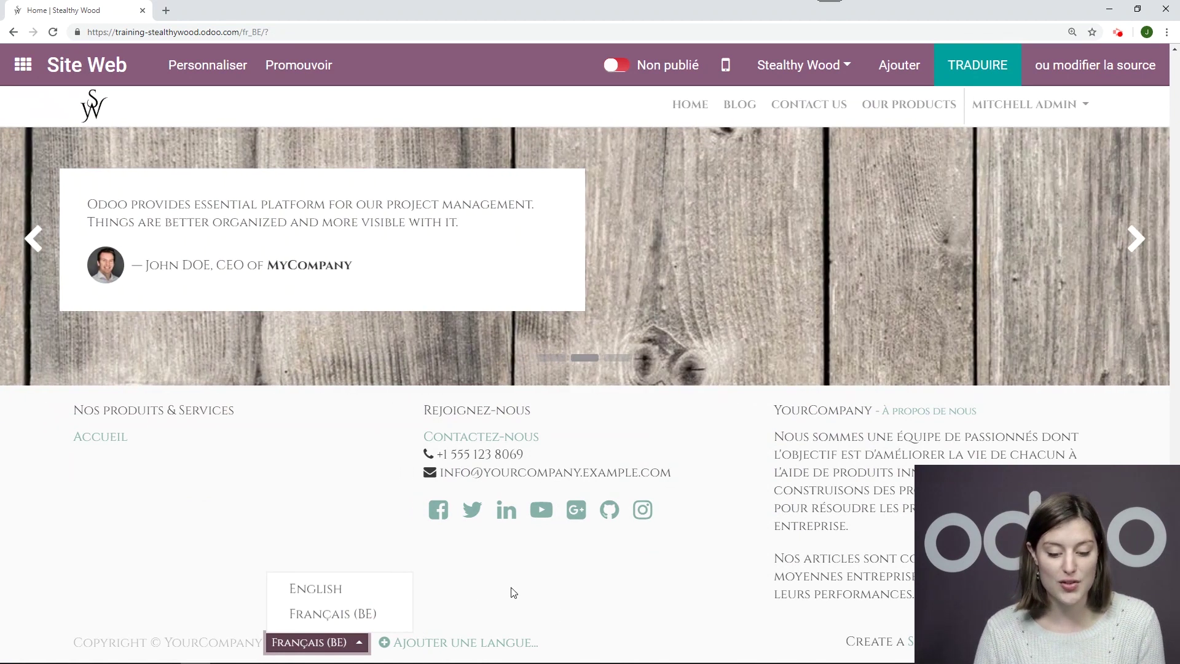
{"action": "left_click", "coordinate": [317, 592]}
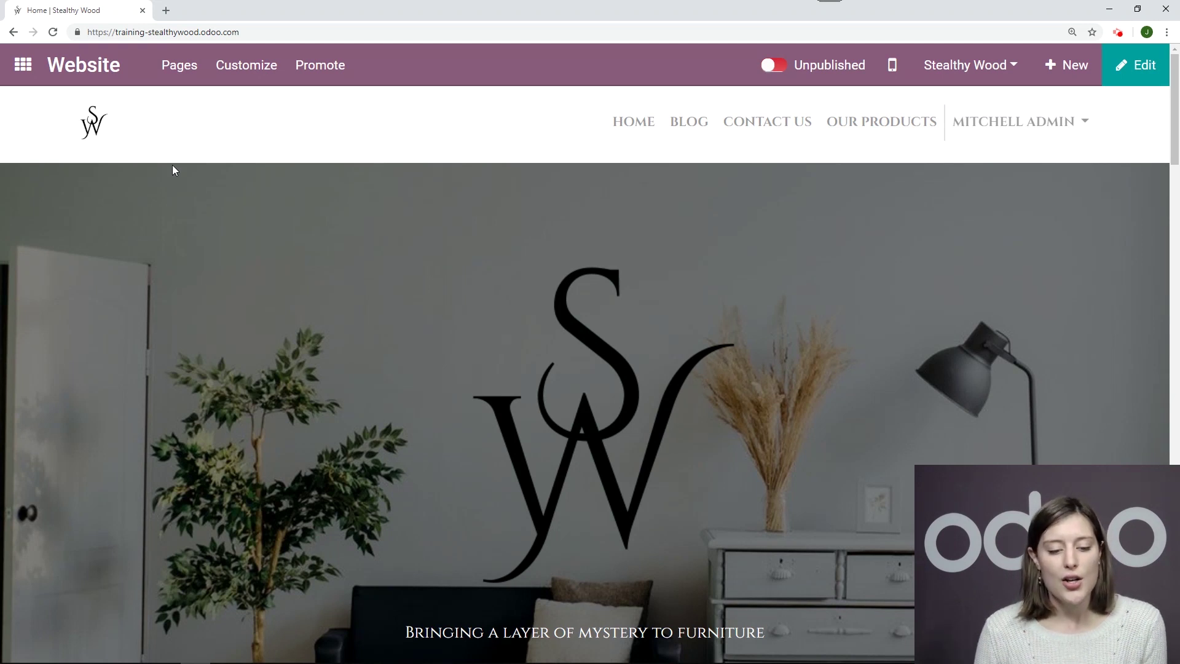
Go to the Odoo.com account portal from the user menu on the apps home screen.
{"action": "left_click", "coordinate": [24, 67]}
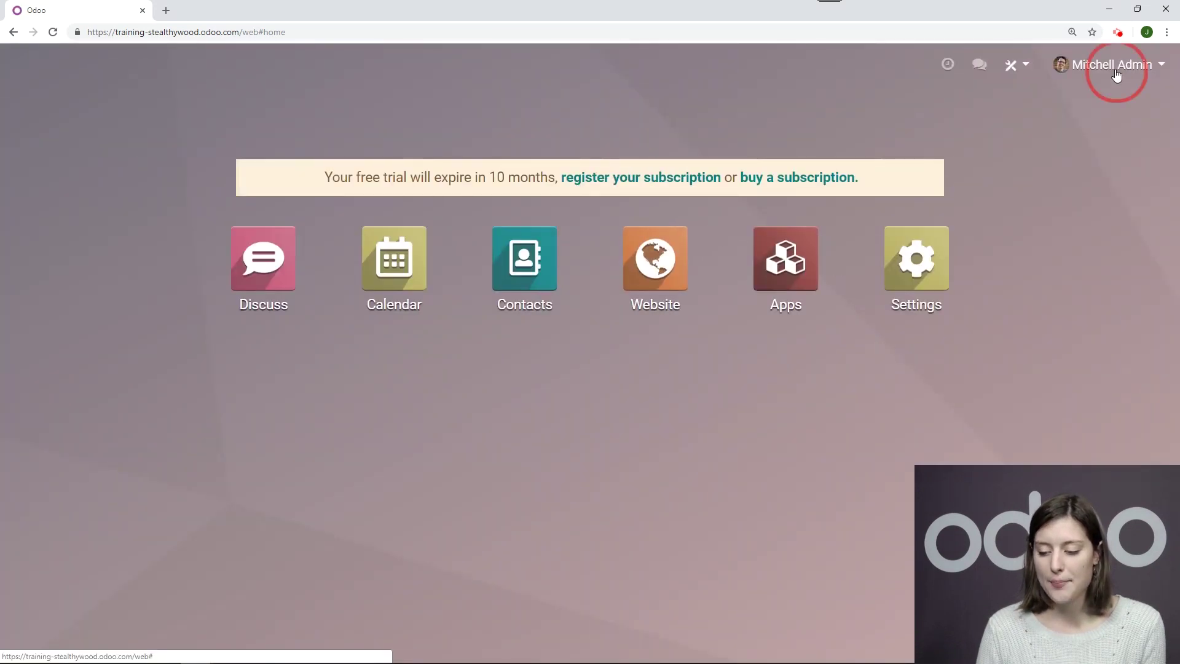
{"action": "left_click", "coordinate": [1116, 71]}
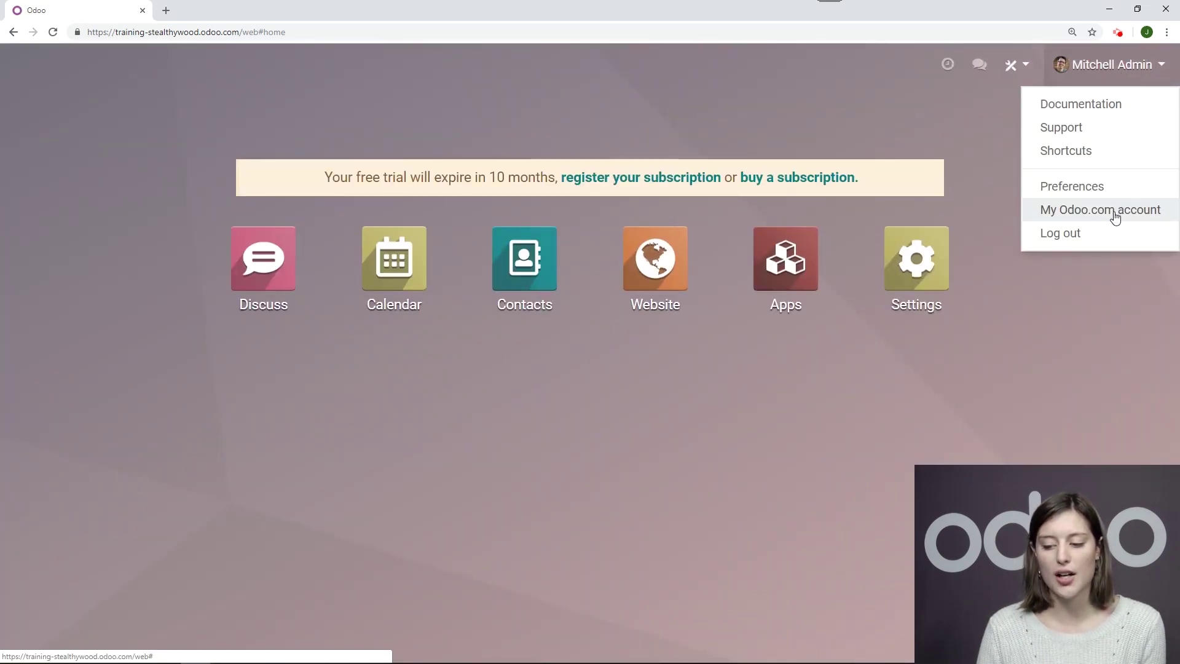
{"action": "left_click", "coordinate": [1115, 212]}
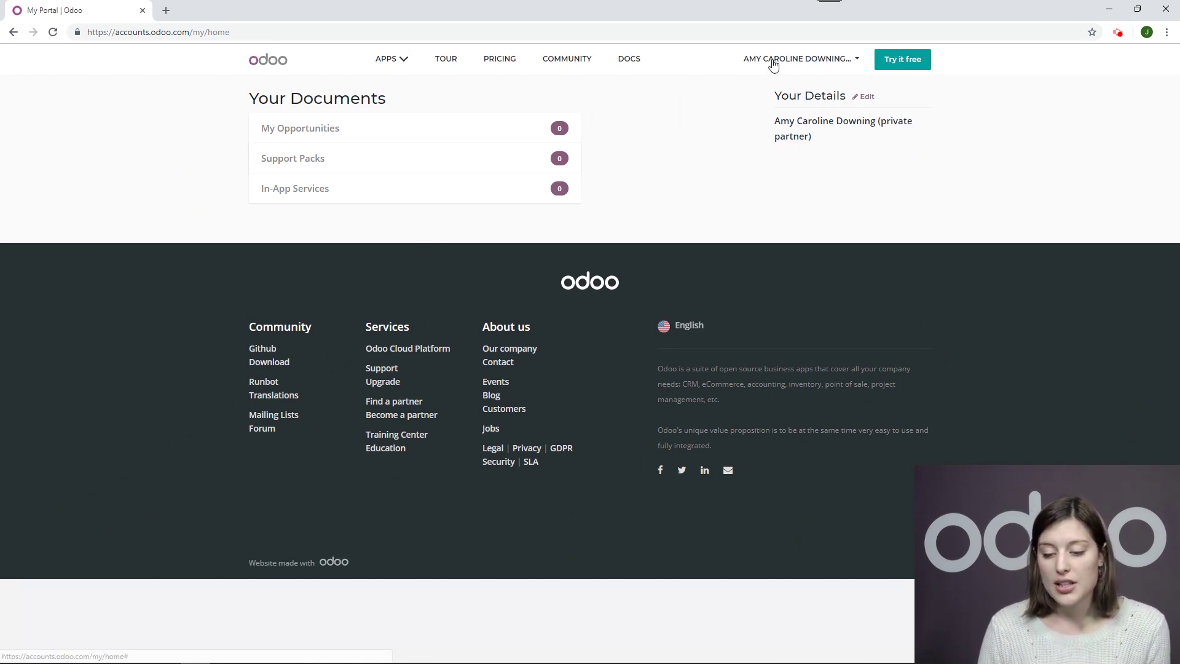
Open the Domains settings for the training-stealthywood database from My Databases.
{"action": "left_click", "coordinate": [773, 61]}
{"action": "left_click", "coordinate": [778, 137]}
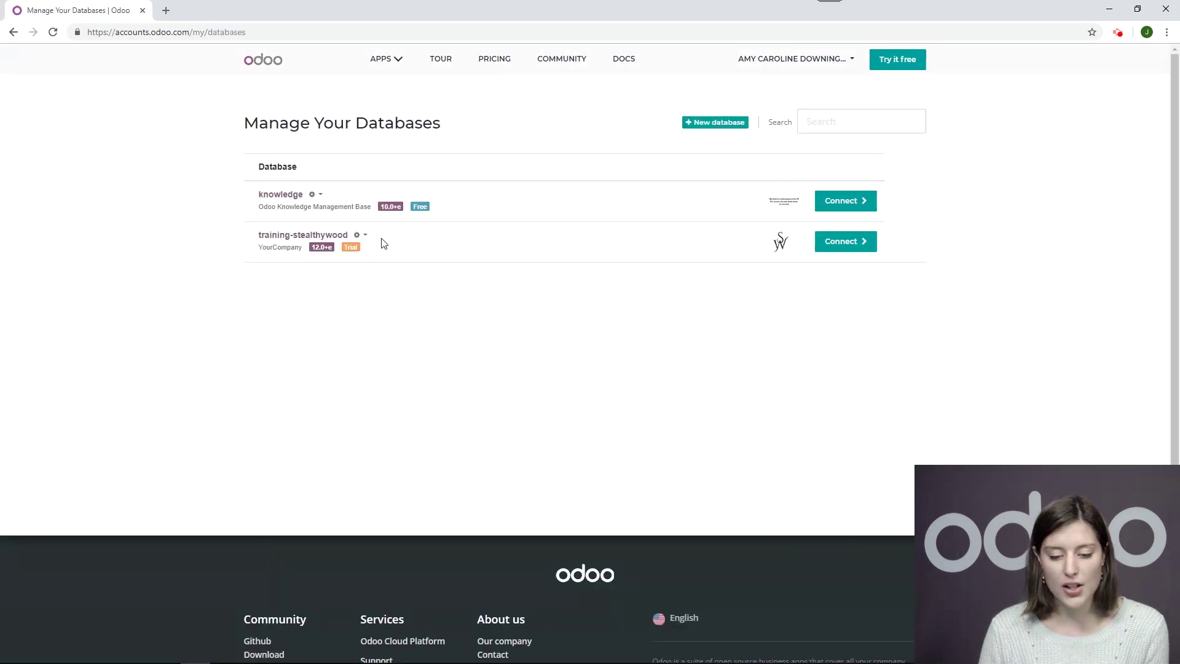
{"action": "left_click", "coordinate": [364, 236]}
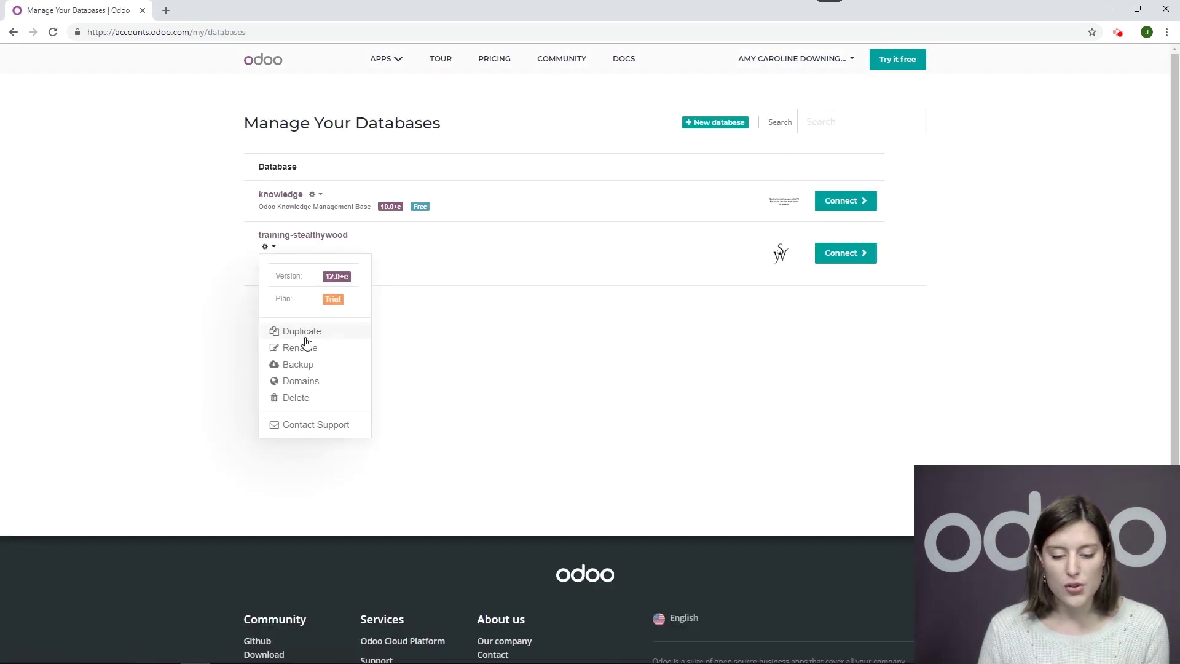
{"action": "left_click", "coordinate": [310, 384]}
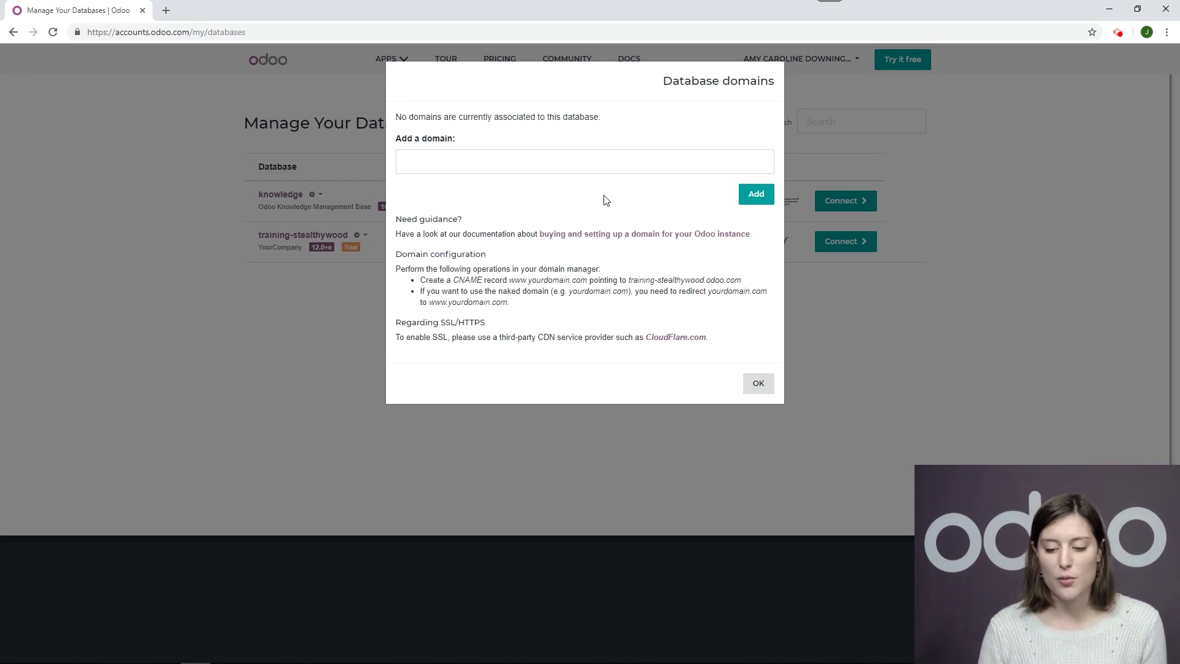
Open the 'How to use my own domain name' guide in a new tab and skim it.
{"action": "left_click", "coordinate": [609, 236]}
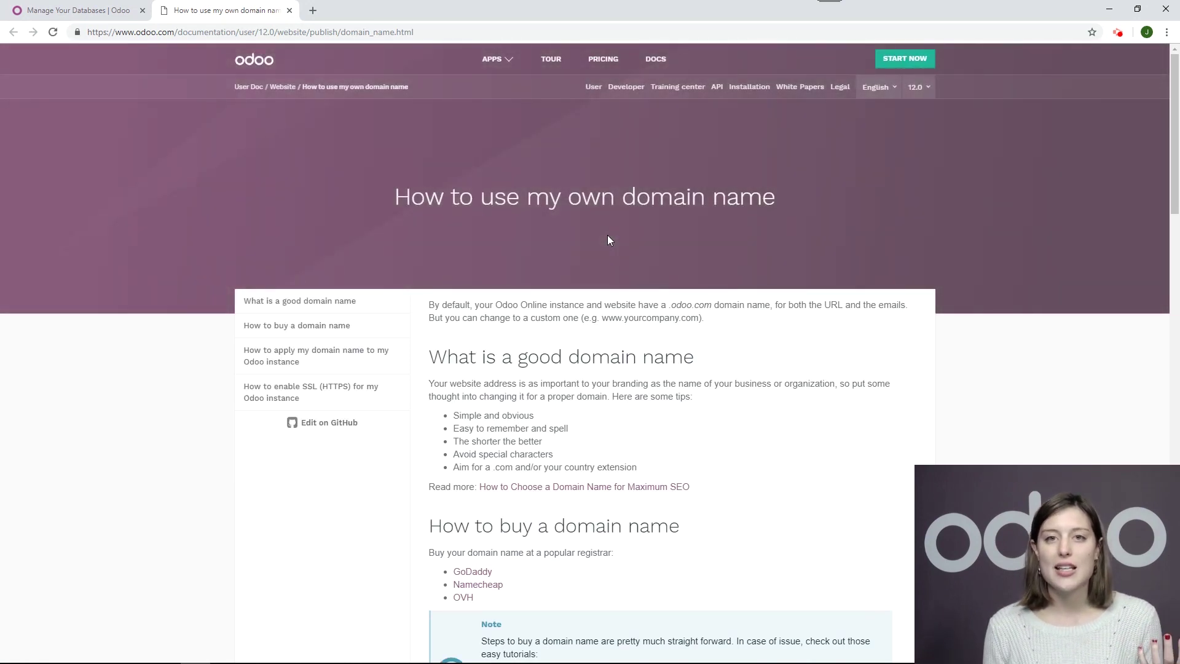
{"action": "scroll", "coordinate": [611, 235], "scroll_direction": "down", "scroll_amount": 12}
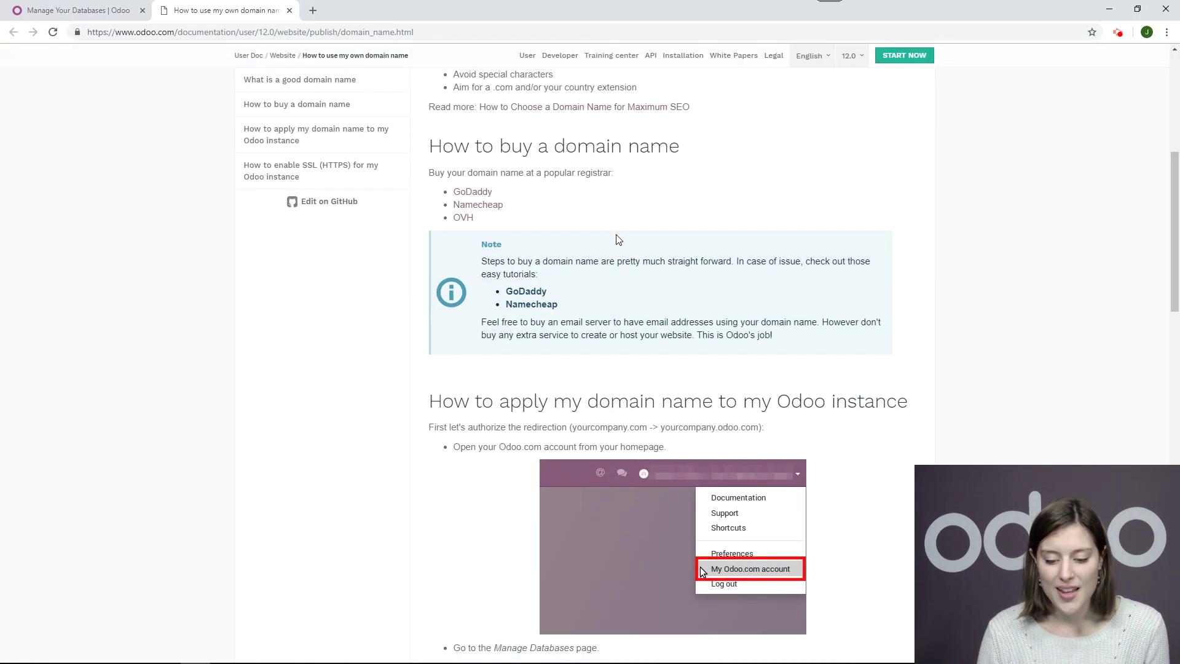
{"action": "scroll", "coordinate": [617, 239], "scroll_direction": "down", "scroll_amount": 8}
{"action": "scroll", "coordinate": [639, 246], "scroll_direction": "up", "scroll_amount": 20}
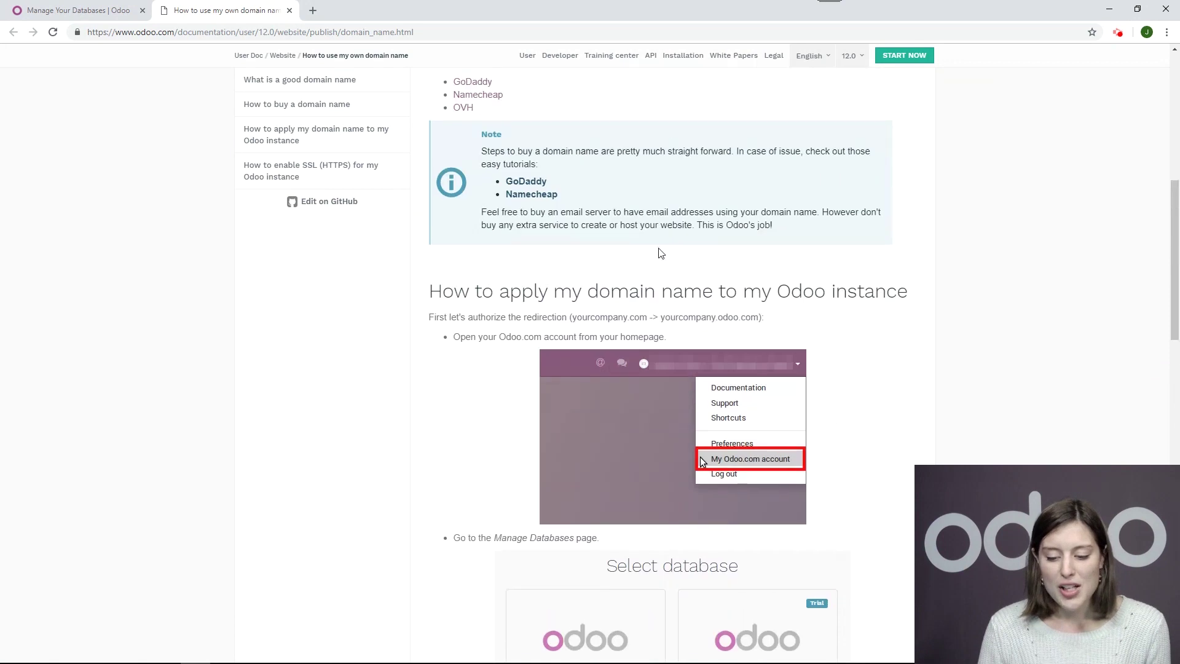
{"action": "scroll", "coordinate": [659, 252], "scroll_direction": "up", "scroll_amount": 2}
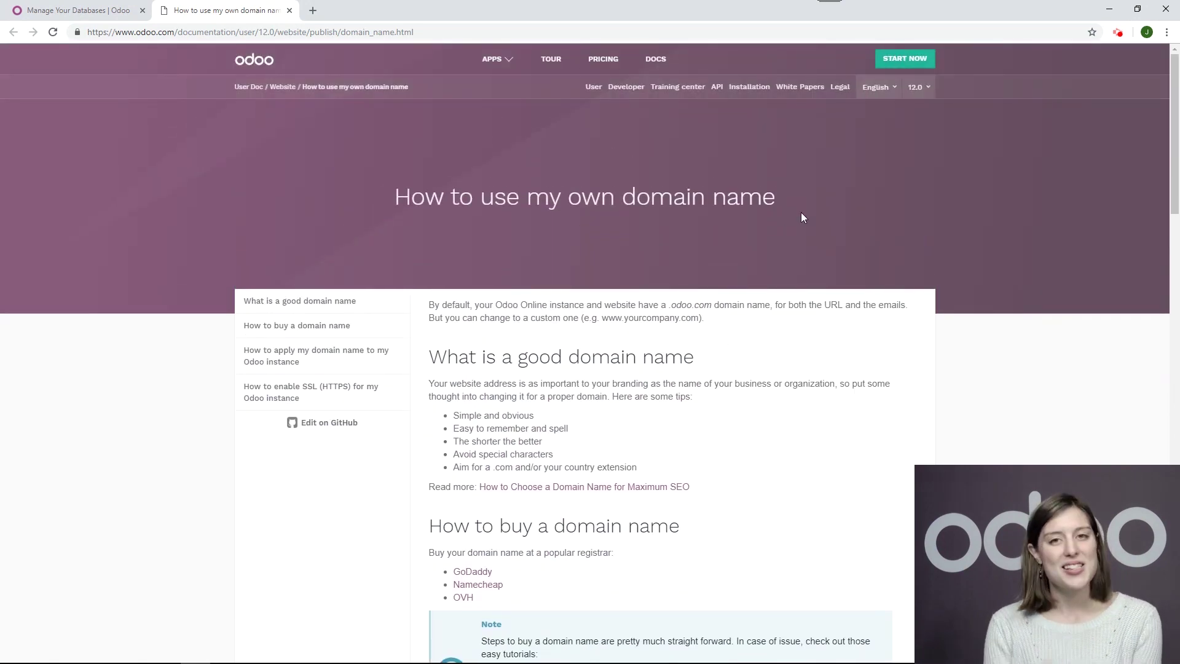